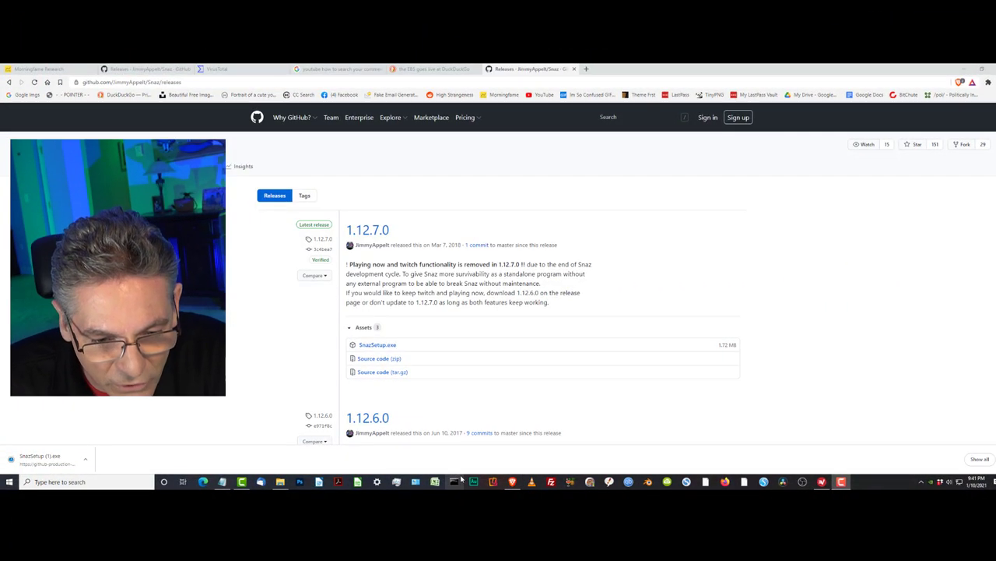
# - Install Snaz in English to C:\Snaz with a Snaz Start Menu folder and a desktop shortcut
pyautogui.click(280, 481)
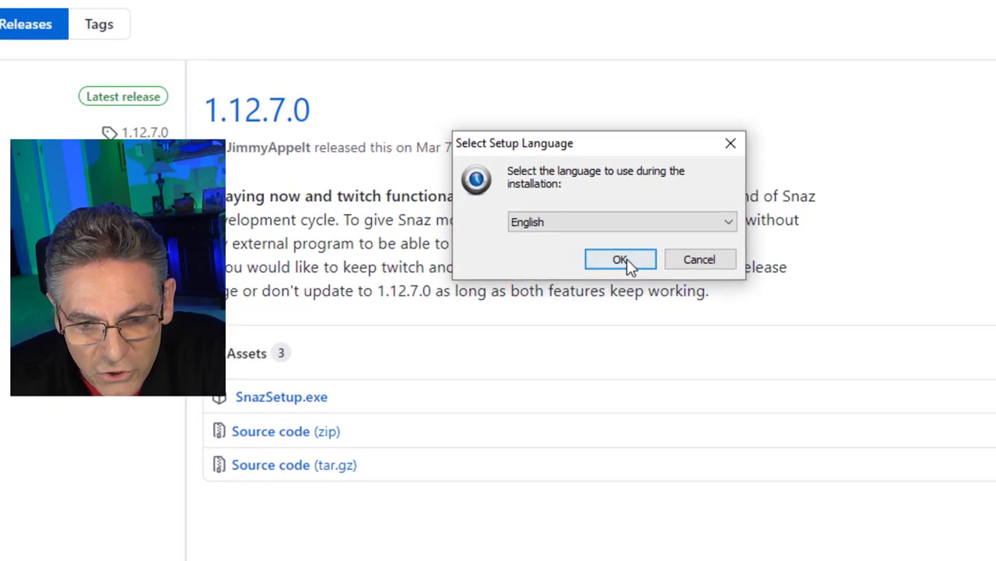
pyautogui.click(626, 258)
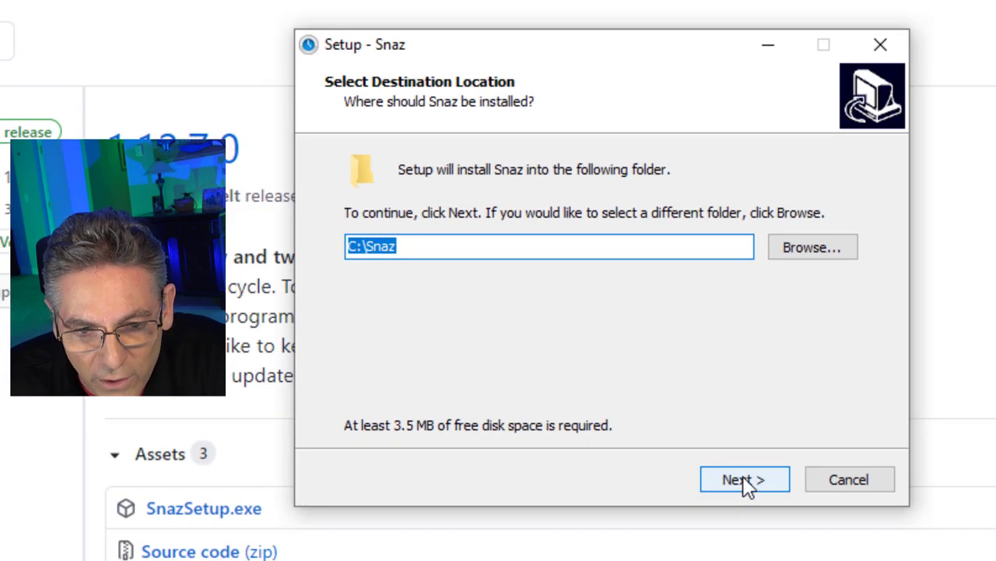
pyautogui.click(745, 483)
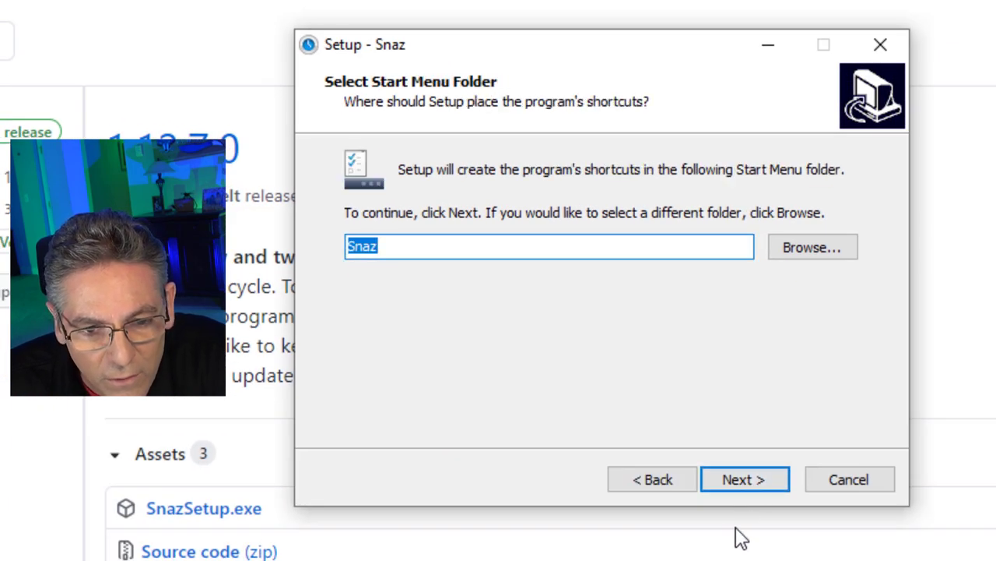
pyautogui.click(746, 484)
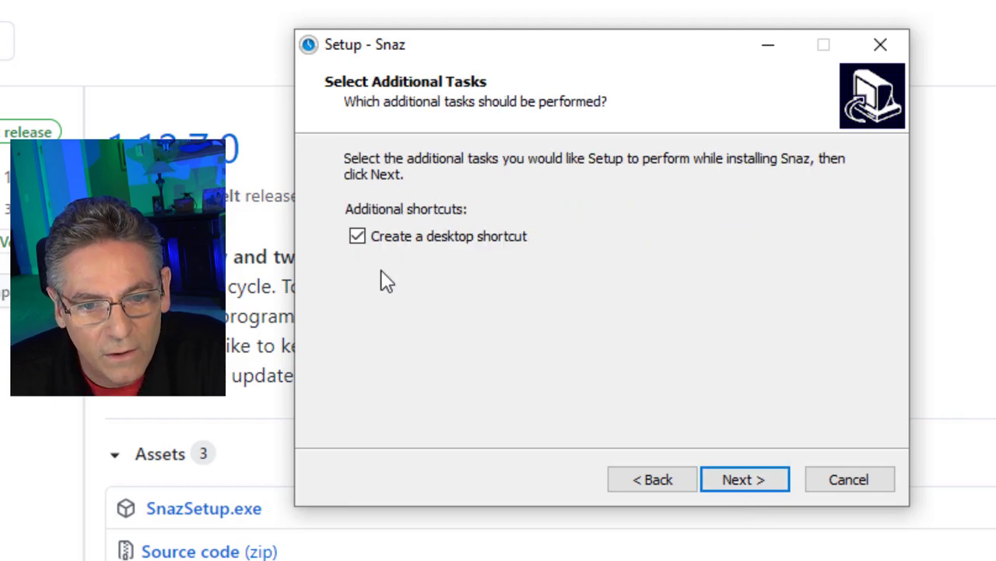
pyautogui.click(743, 481)
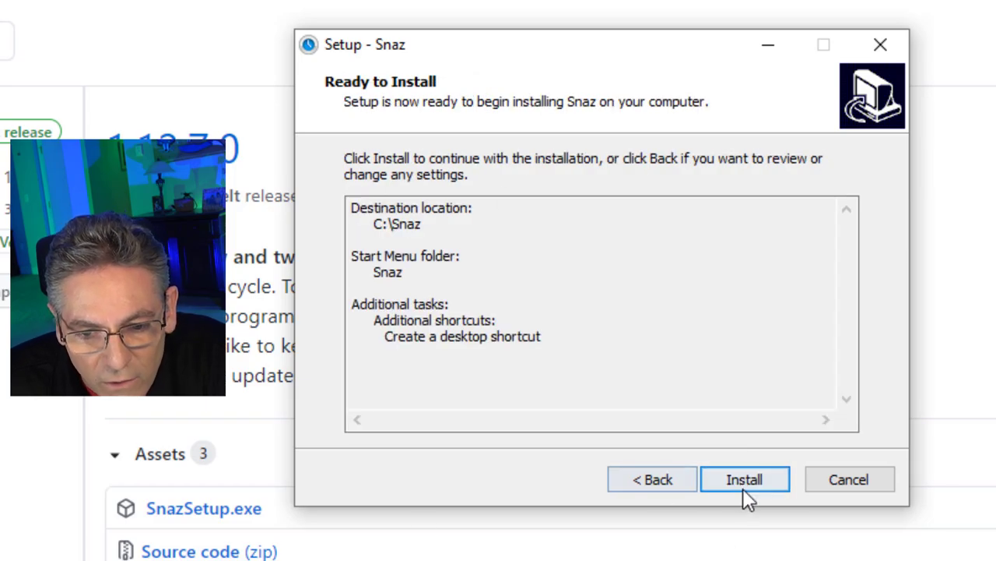
pyautogui.click(744, 487)
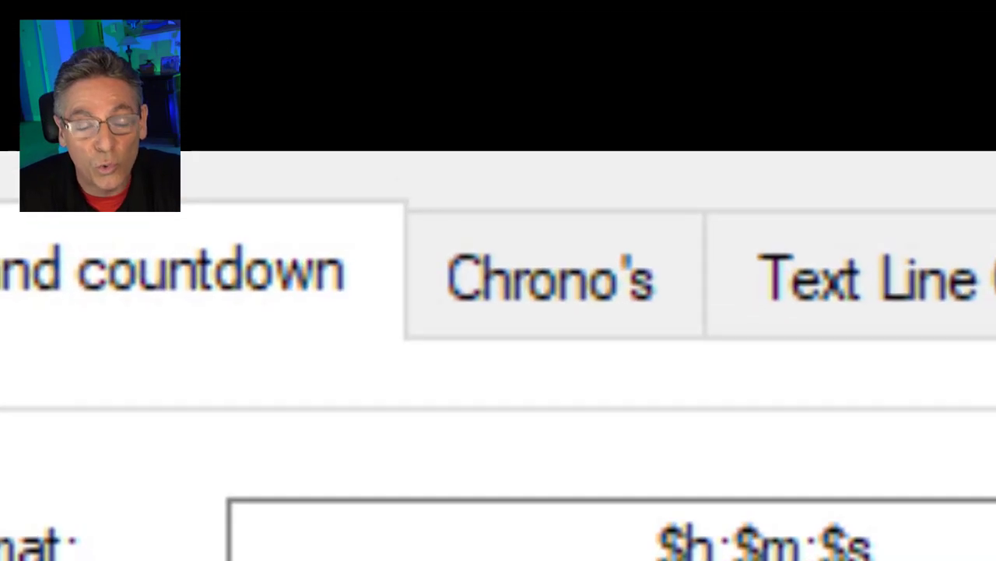
# - Review Snaz's Chrono's, Text Line Changer, System Info and Dynamic Files features
pyautogui.click(534, 276)
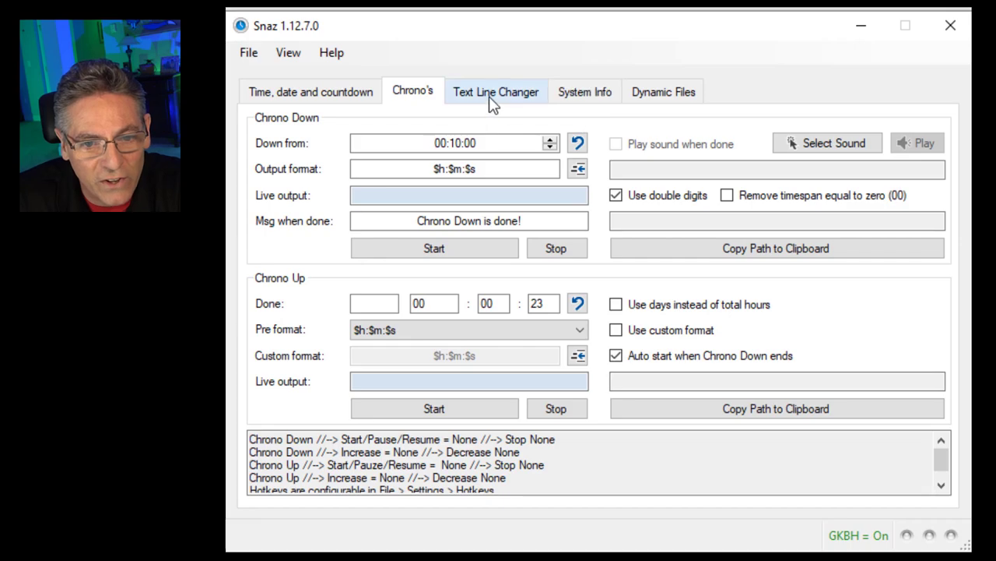
pyautogui.click(490, 97)
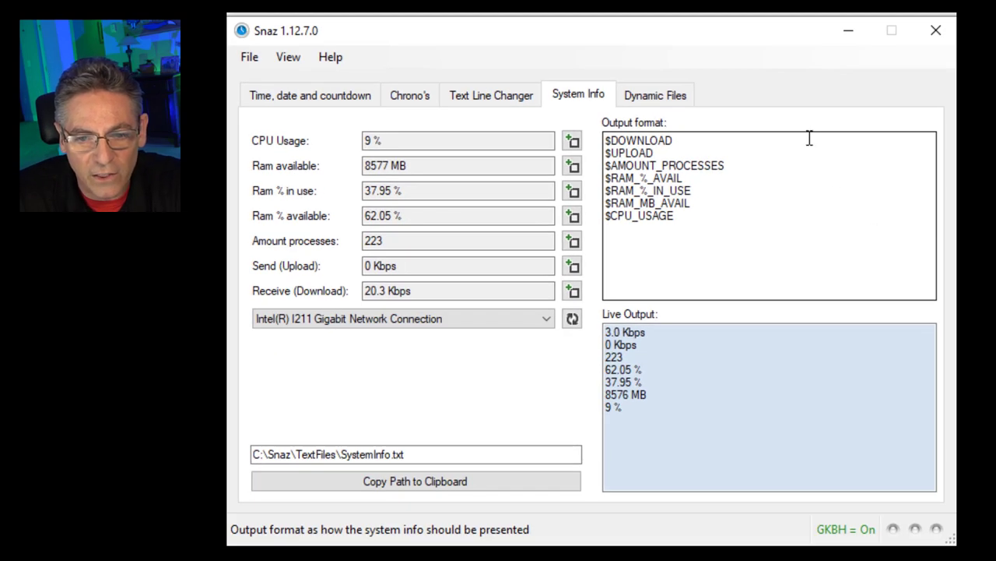
pyautogui.click(729, 79)
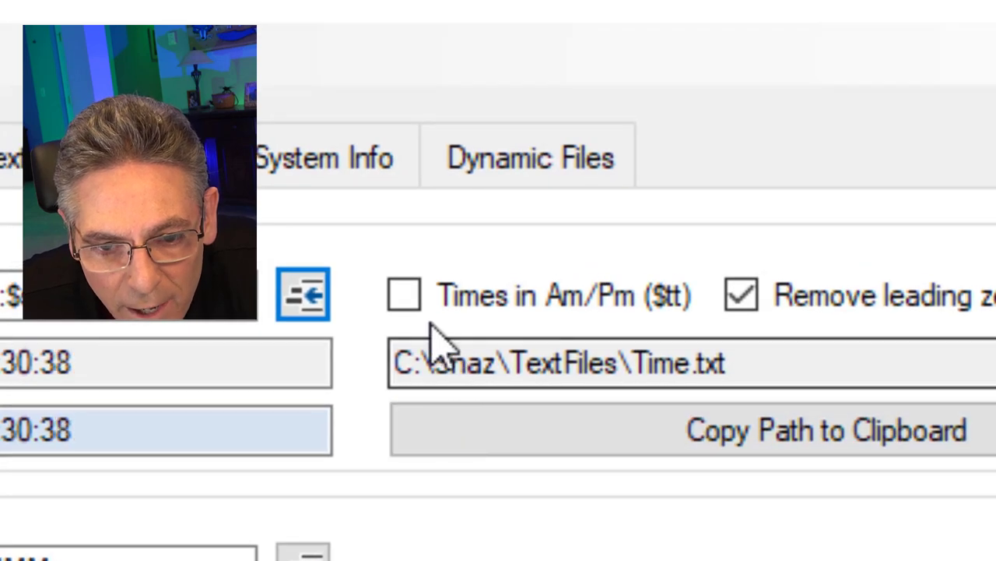
# - Enable Am/Pm times and apply the default time output format $h:$m:$s $tt
pyautogui.click(404, 295)
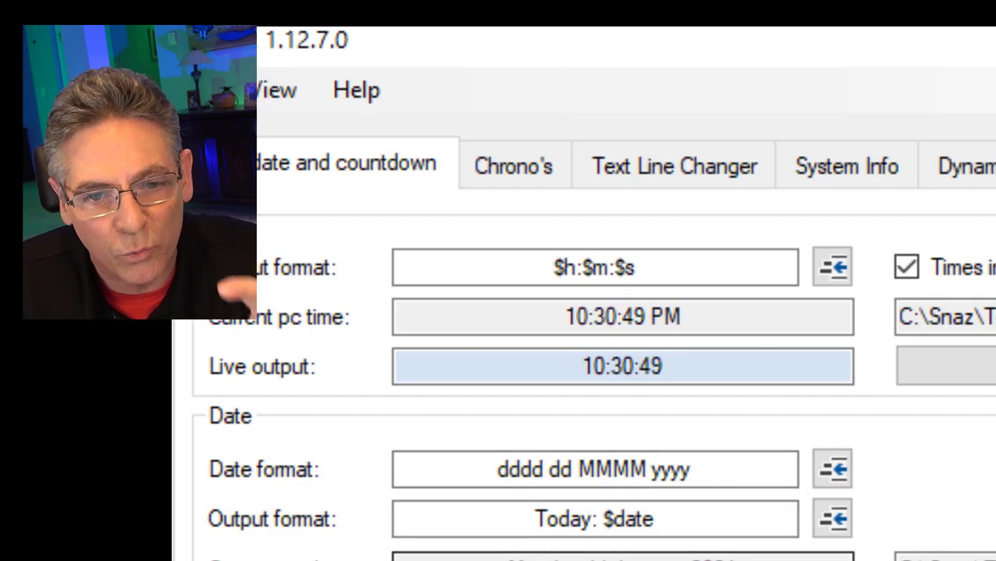
pyautogui.click(835, 267)
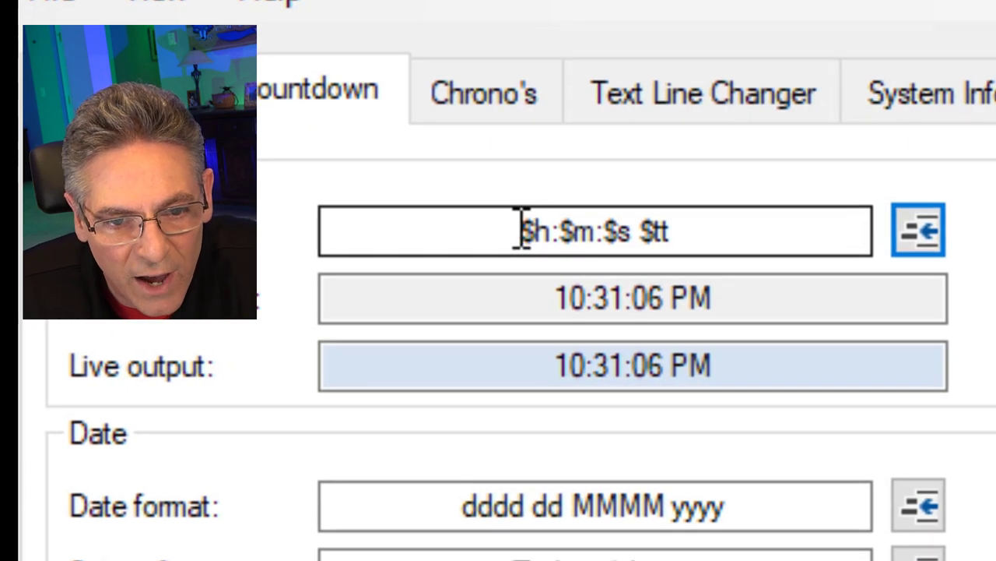
# - Replace the hour in the time output format with custom text so it reads "The Time Is - $m:$s $tt"
pyautogui.moveTo(522, 231); pyautogui.dragTo(562, 231)
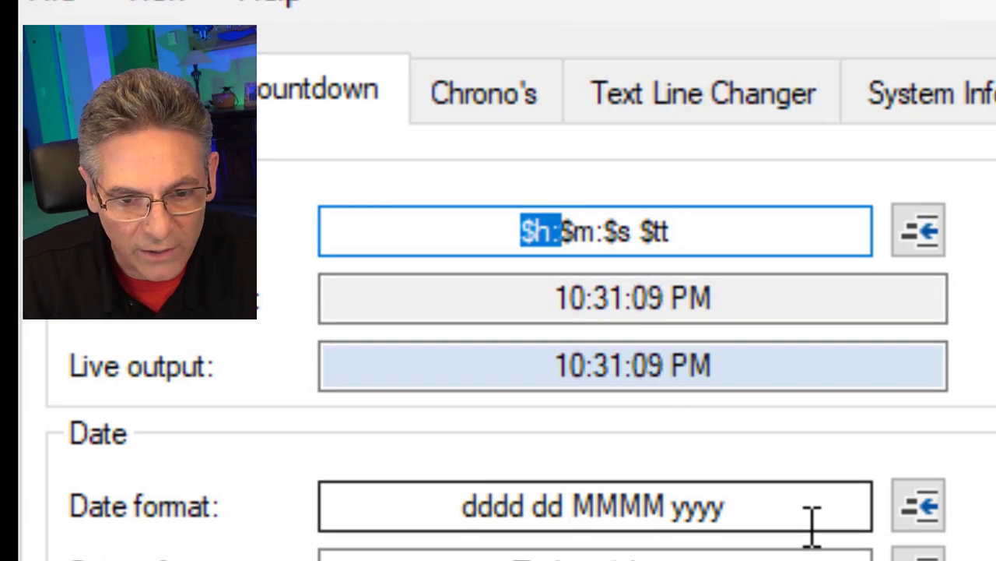
pyautogui.press('Delete')
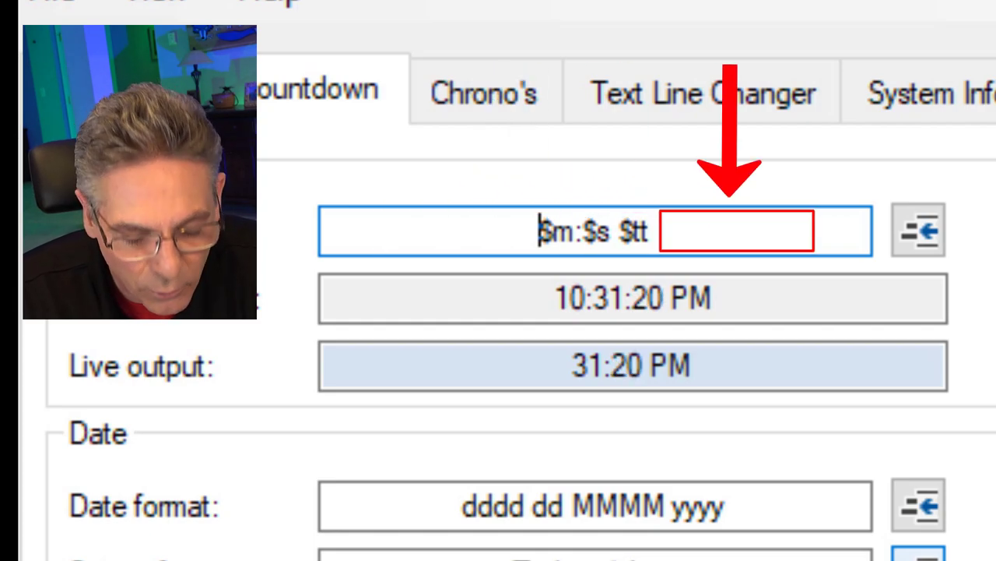
pyautogui.write('The Time ')
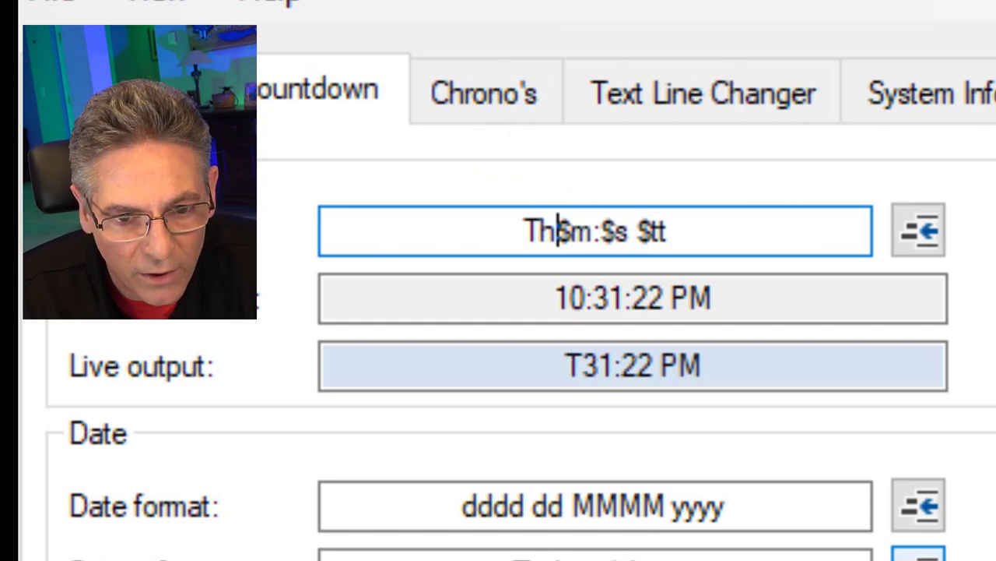
pyautogui.write('is')
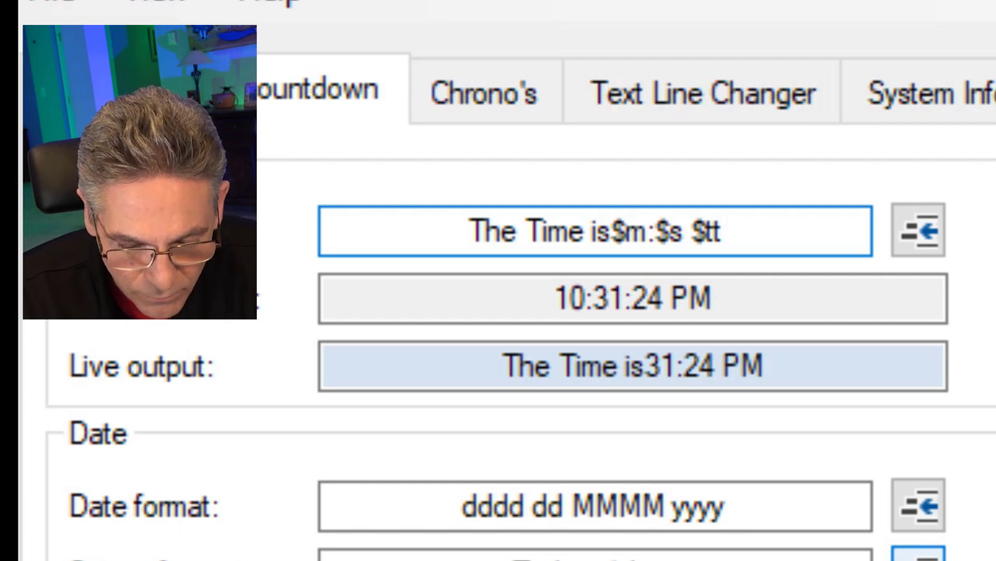
pyautogui.press('BackSpace')
pyautogui.press('BackSpace')
pyautogui.write('Is -')
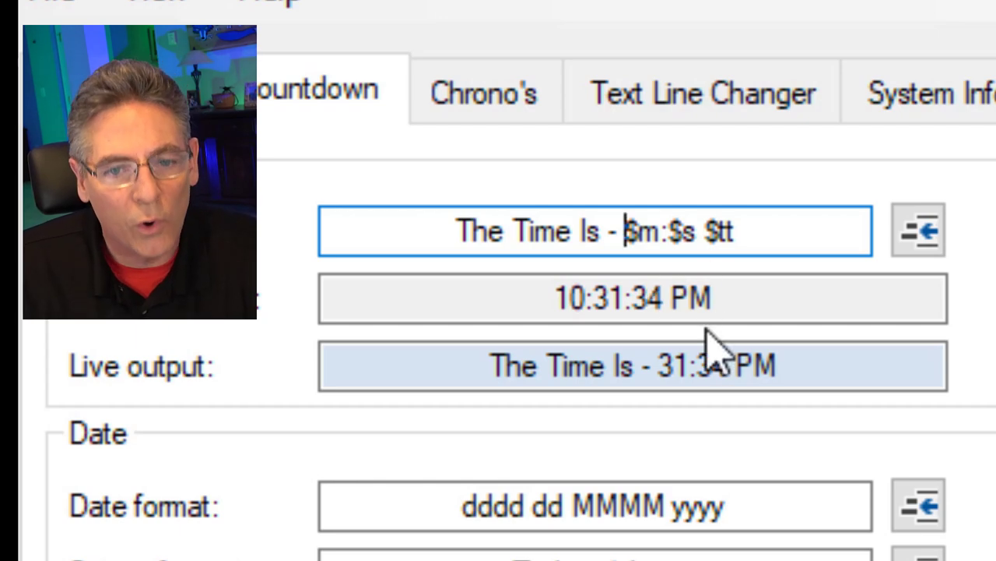
pyautogui.click(735, 231)
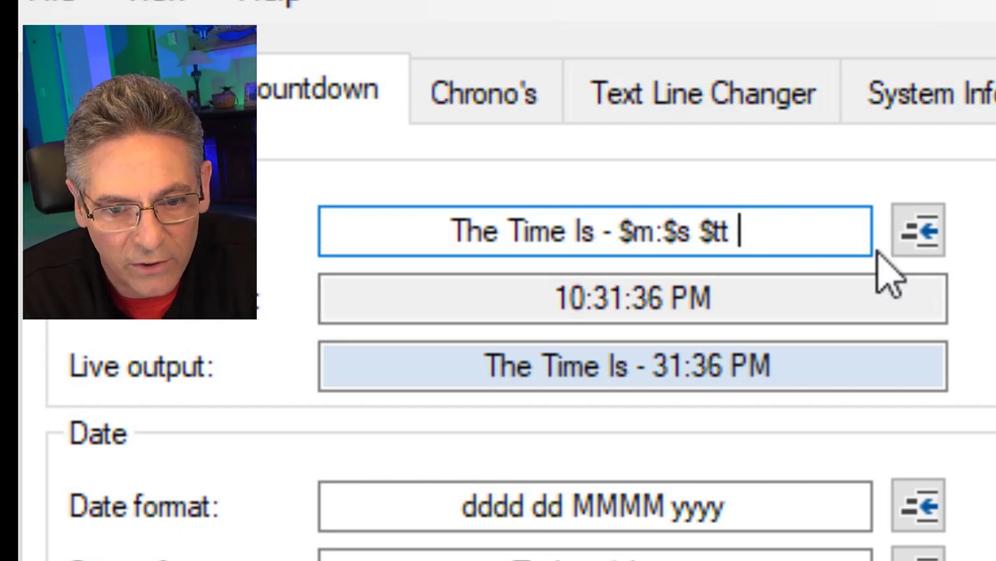
pyautogui.write('End')
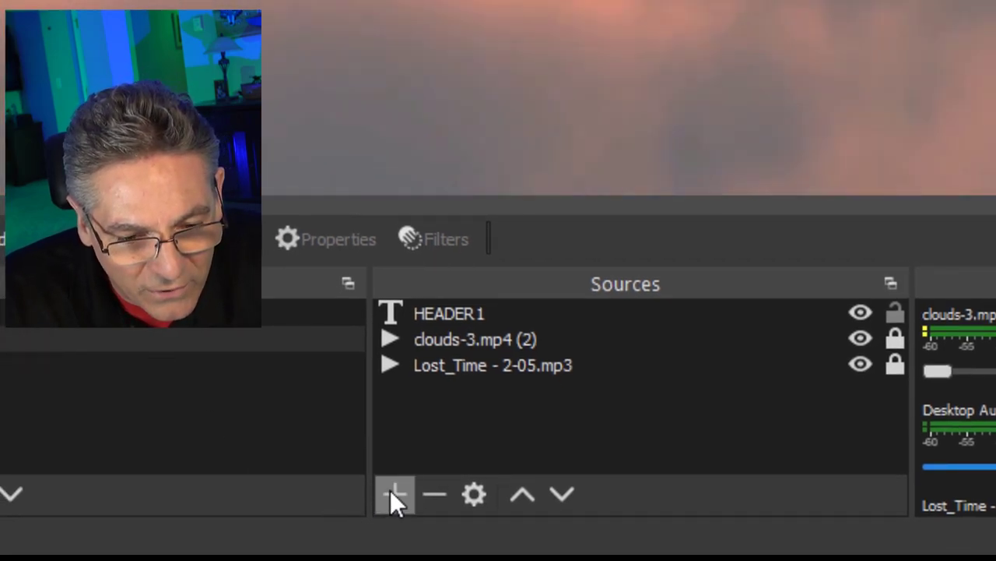
# - Switch to OBS Studio and add a new visible Text (GDI+) source named "The Time" to the scene
pyautogui.click(387, 491)
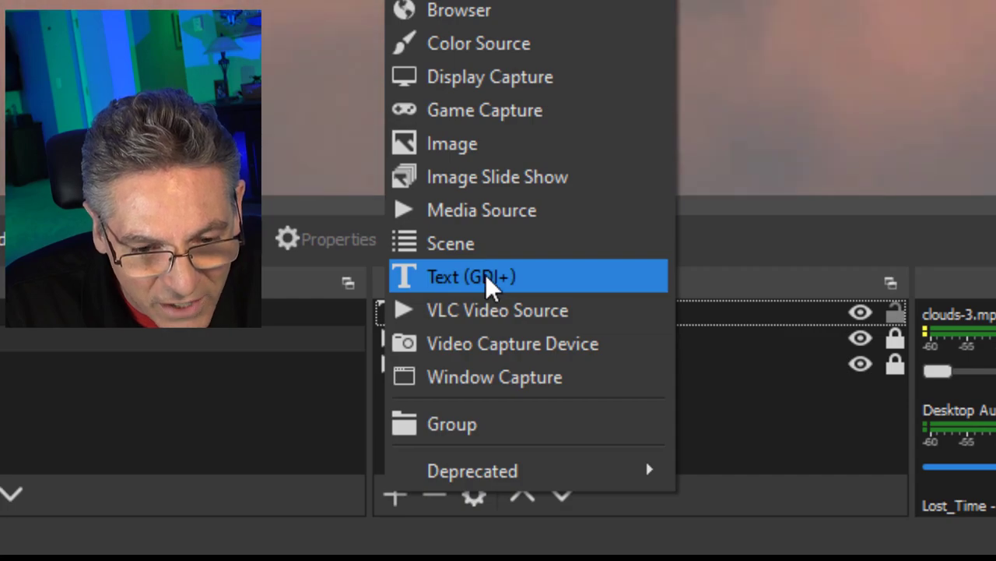
pyautogui.click(486, 280)
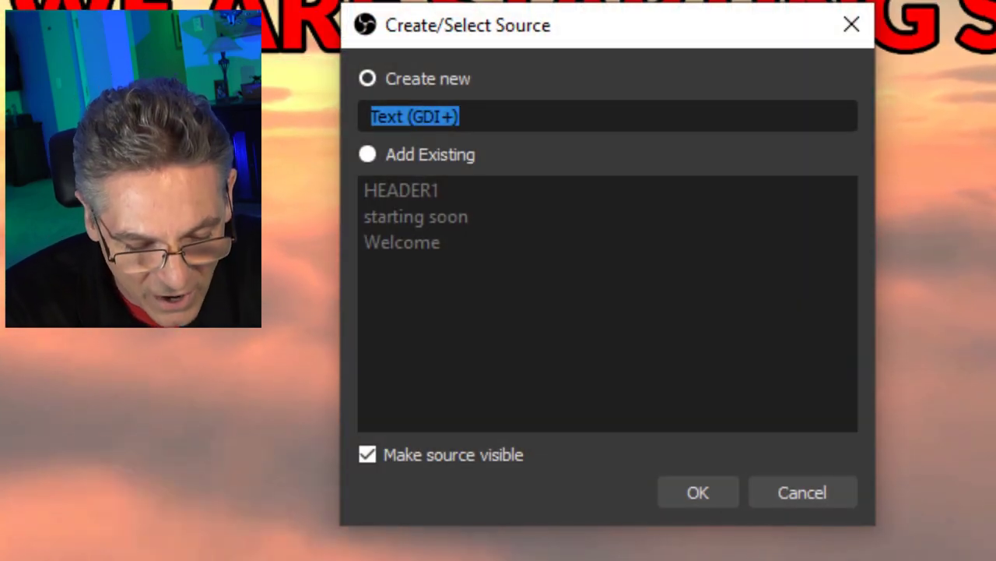
pyautogui.write('time')
pyautogui.press('BackSpace')
pyautogui.press('BackSpace')
pyautogui.press('BackSpace')
pyautogui.press('BackSpace')
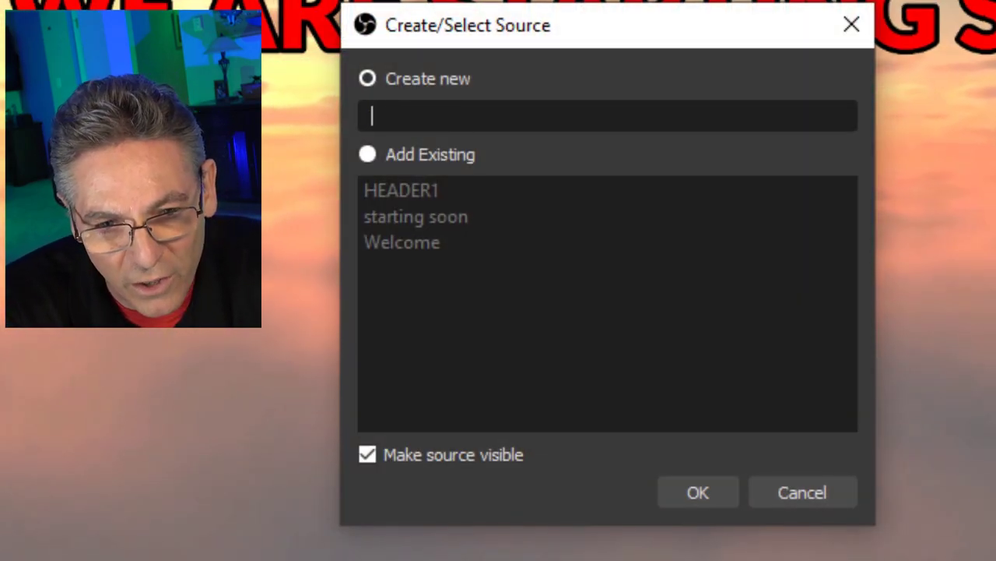
pyautogui.write('The Time')
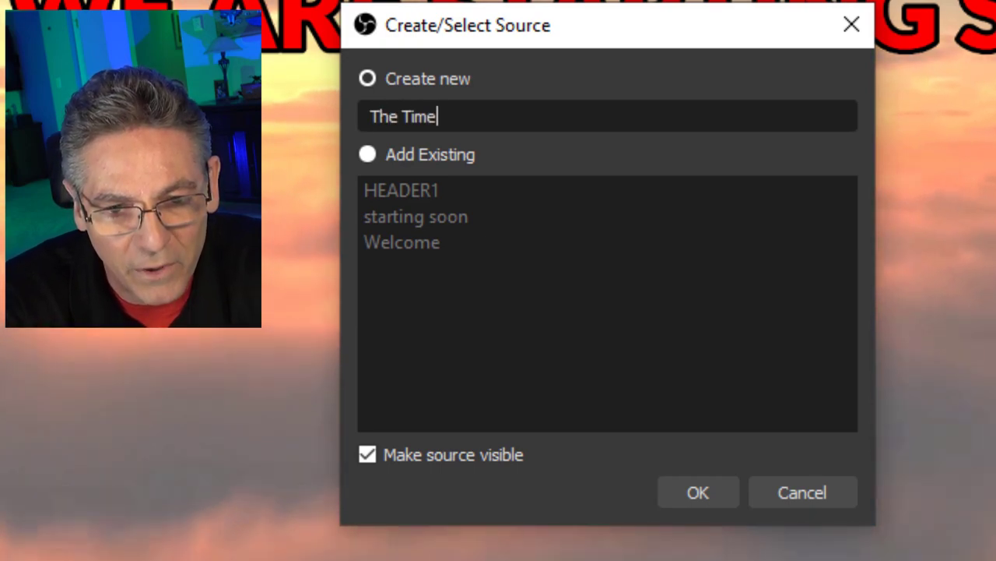
pyautogui.click(698, 492)
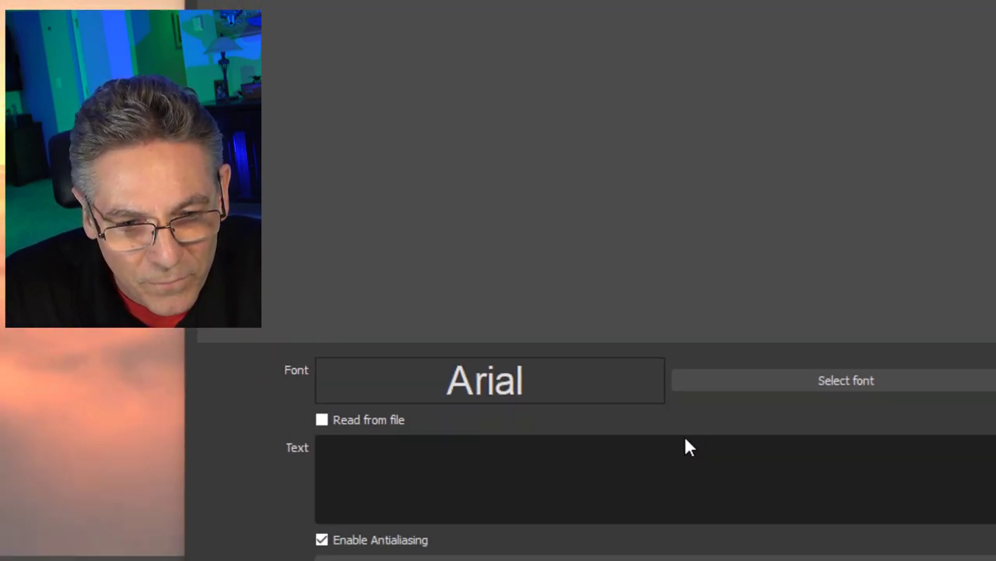
# - Enter TIME as placeholder text for the new text source and select the word
pyautogui.click(708, 510)
pyautogui.write('TIME')
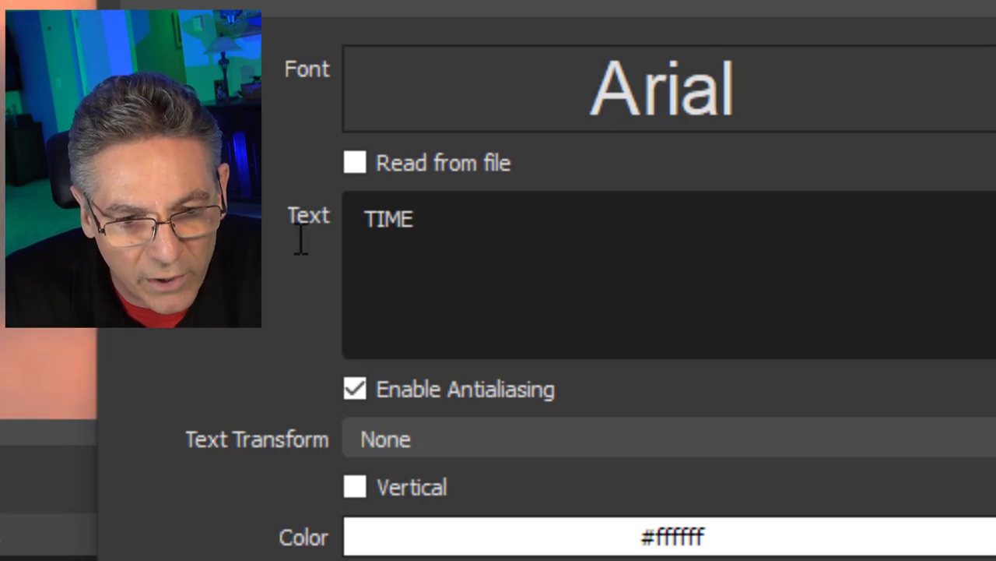
pyautogui.doubleClick(394, 219)
pyautogui.click(445, 225)
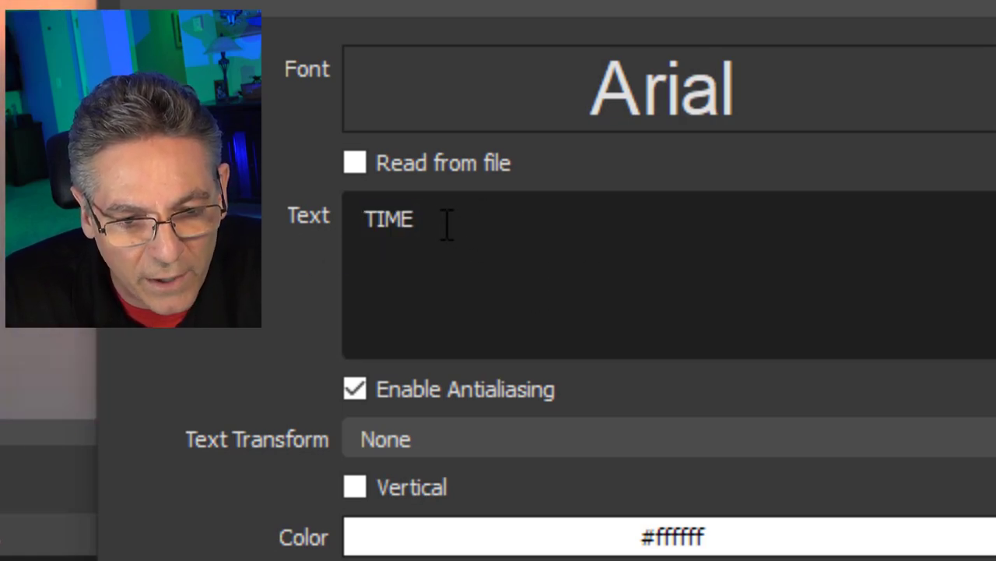
pyautogui.moveTo(444, 225); pyautogui.dragTo(352, 219)
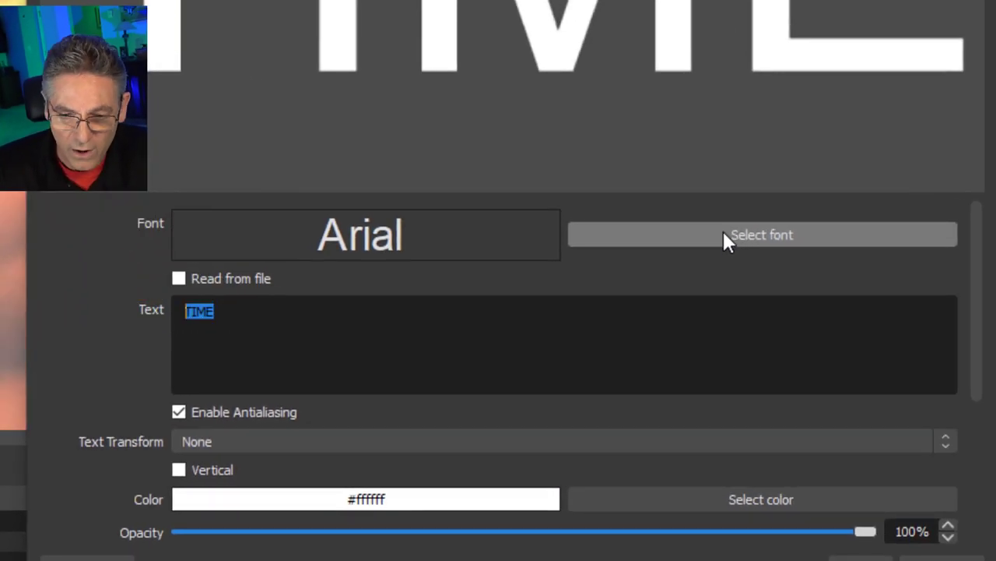
# - Set the text source's font to Anton Regular
pyautogui.click(745, 234)
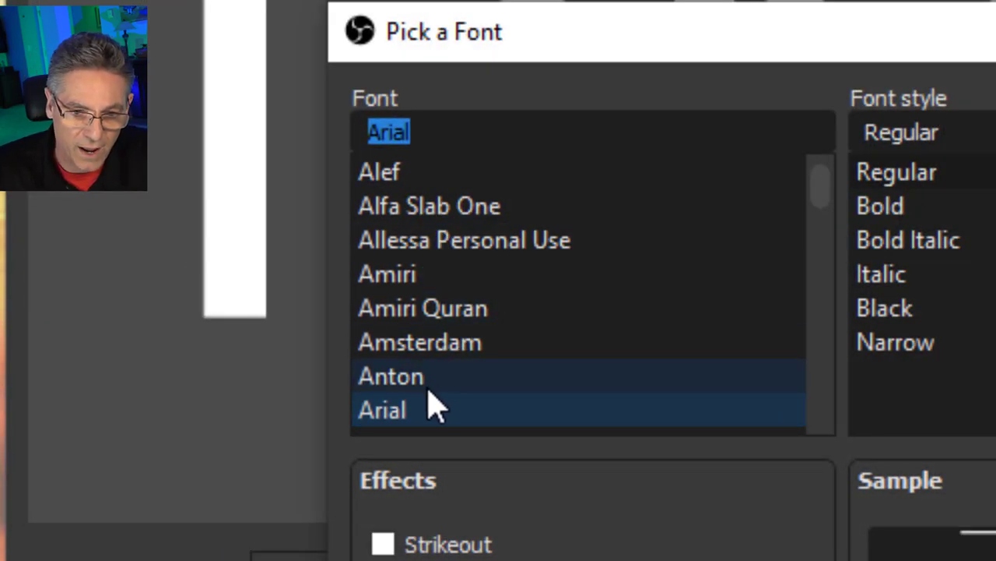
pyautogui.click(429, 380)
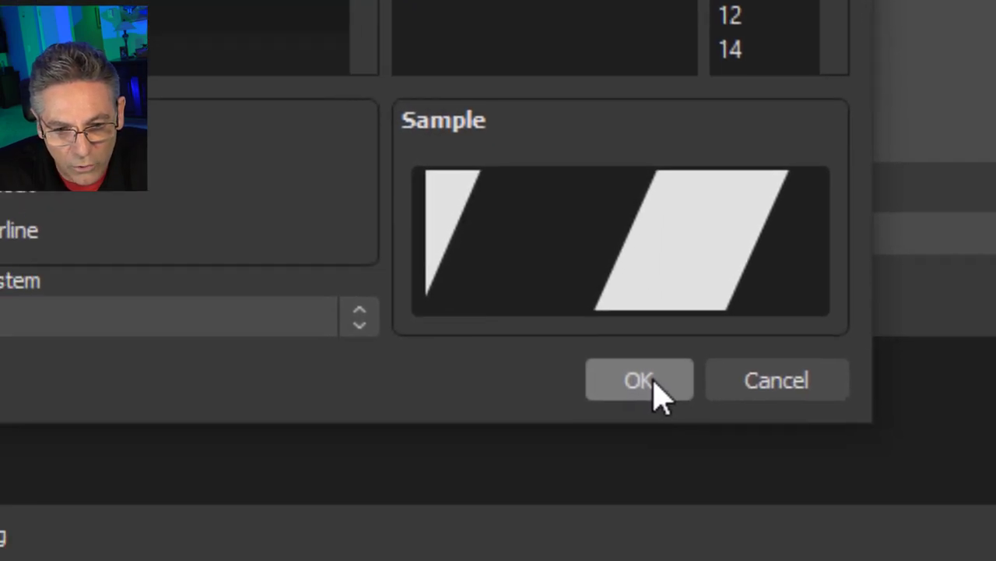
pyautogui.click(651, 388)
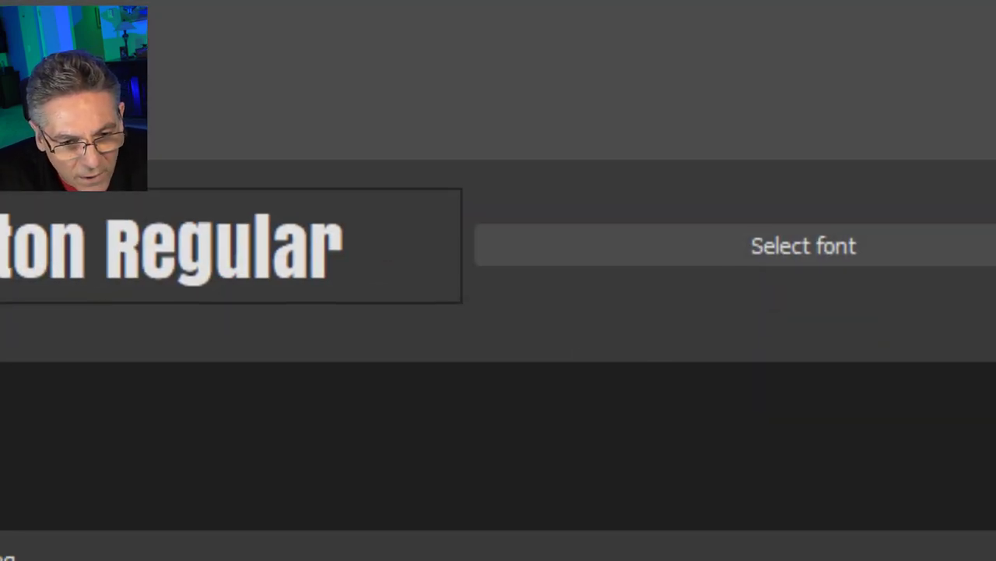
# - Make the text source read from the file C:/Snaz/TextFiles/Time.txt
pyautogui.doubleClick(362, 268)
pyautogui.click(289, 210)
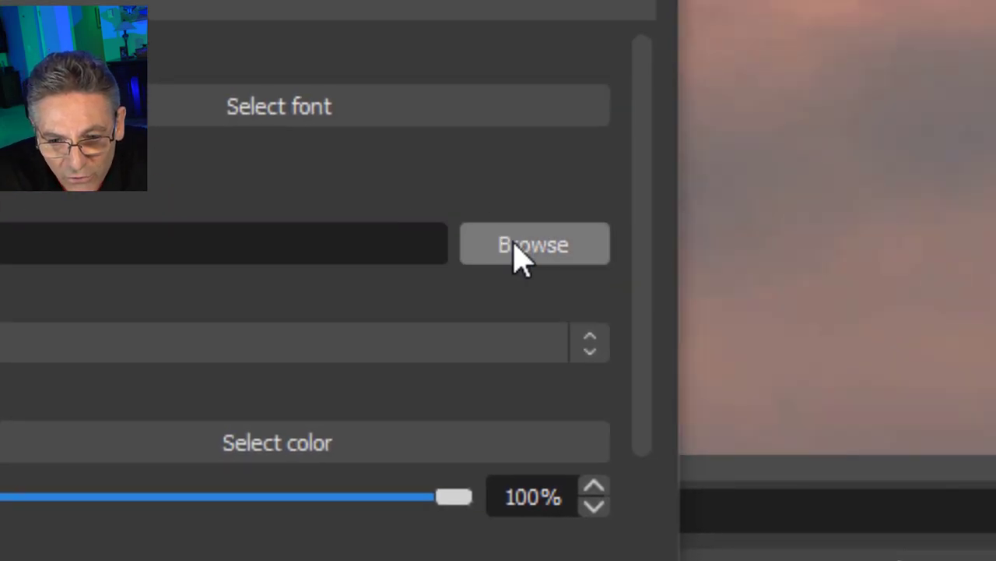
pyautogui.click(513, 252)
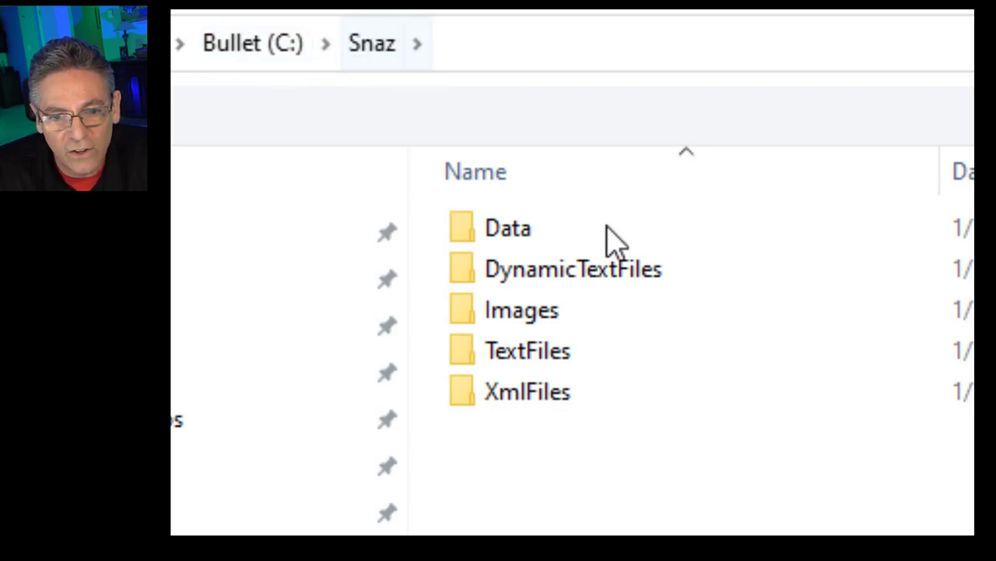
pyautogui.doubleClick(539, 364)
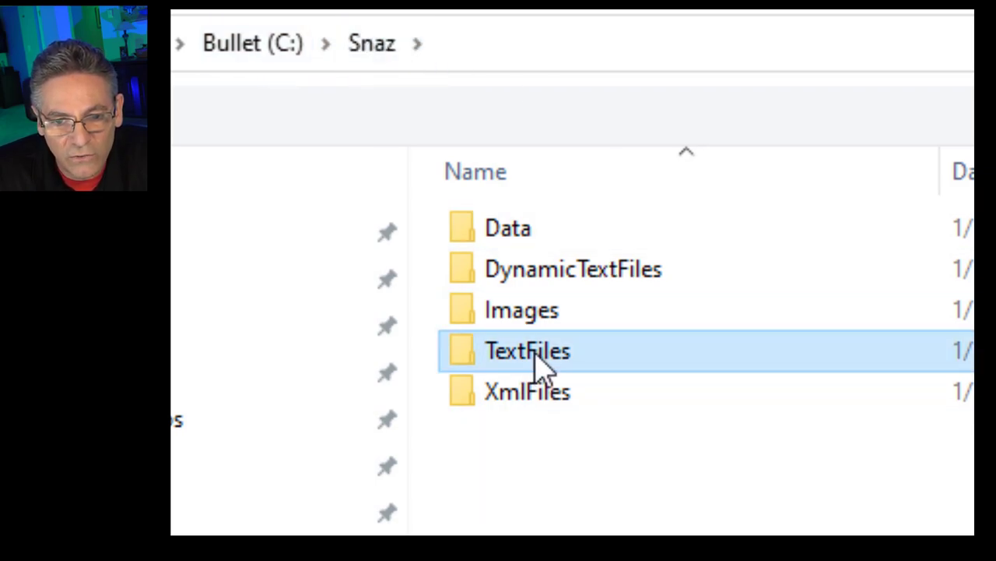
pyautogui.click(523, 487)
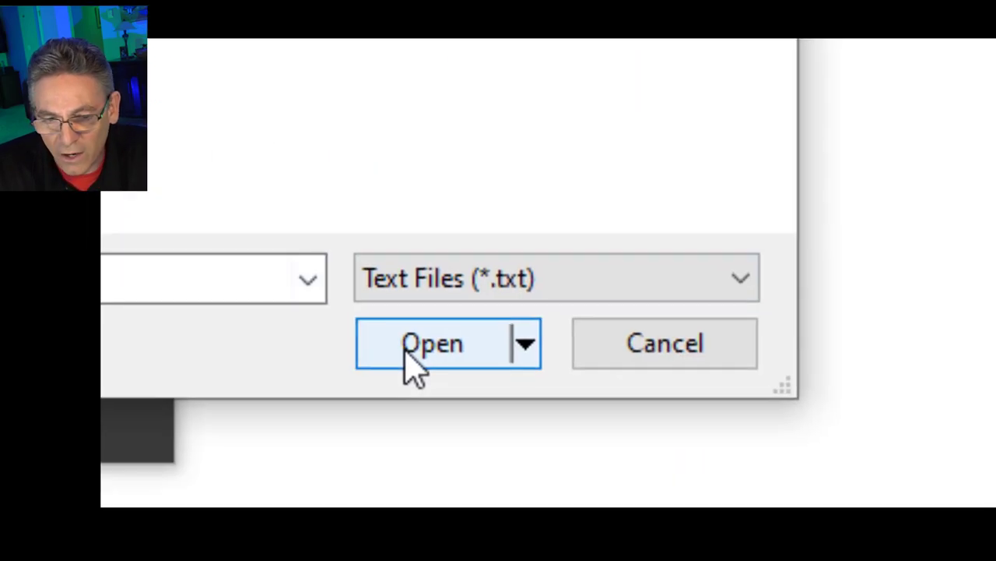
pyautogui.click(408, 355)
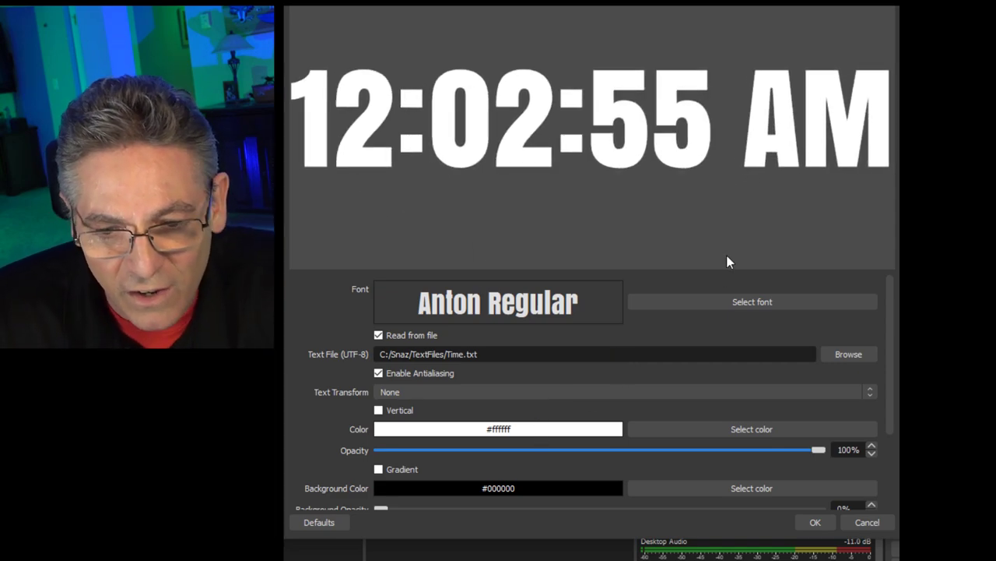
# - Set the clock text's color to red (#ff0000), apply the properties, and move the clock below the WE ARE STARTING SOON header
pyautogui.click(705, 431)
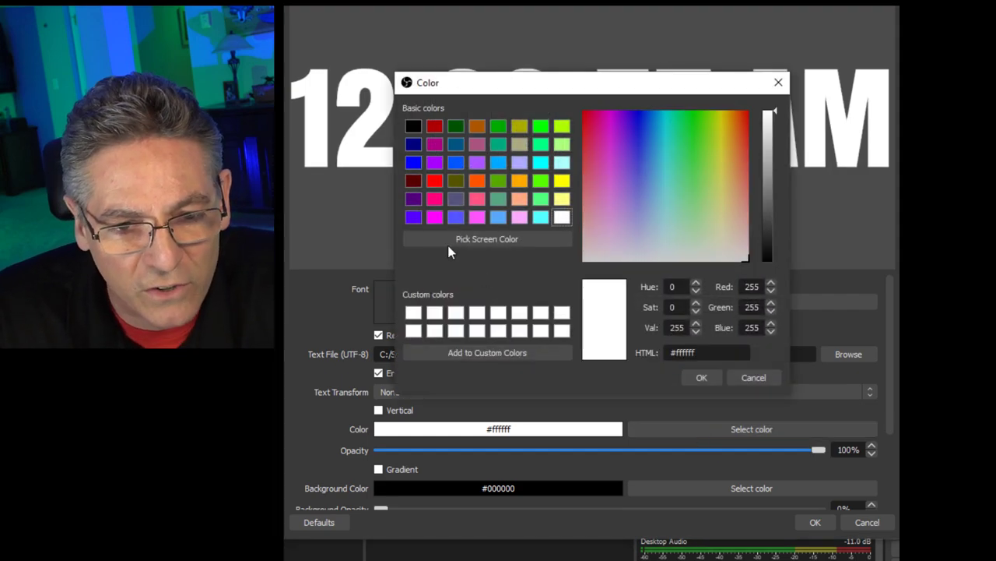
pyautogui.click(432, 182)
pyautogui.click(702, 377)
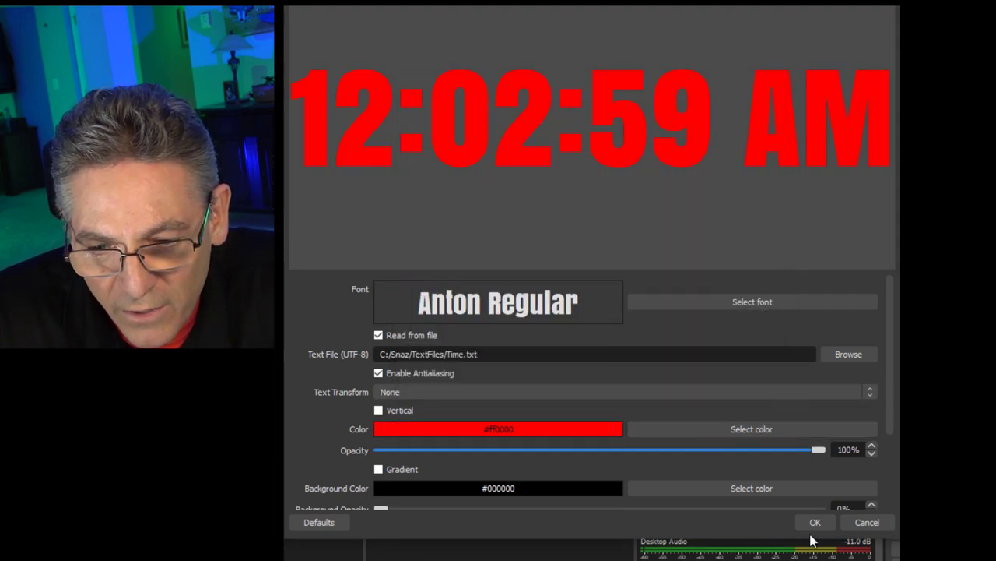
pyautogui.click(815, 521)
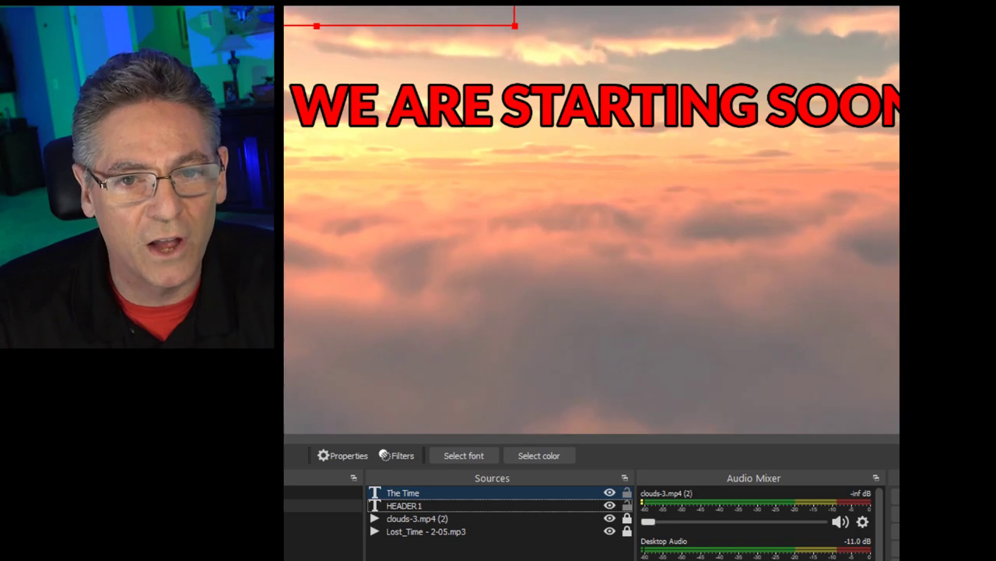
pyautogui.moveTo(440, 17); pyautogui.dragTo(711, 191)
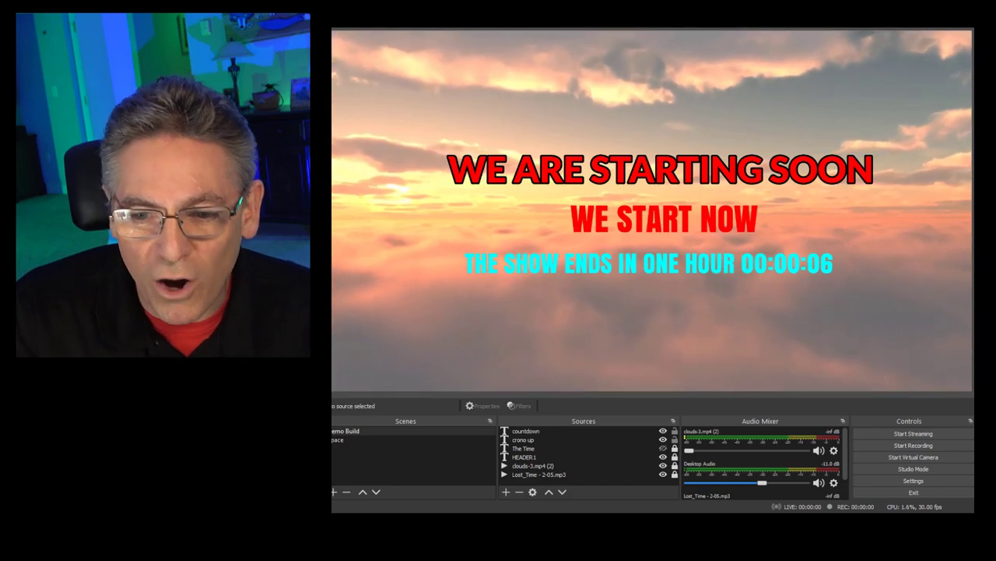
# - Switch back and forth between the Demo Build and space scenes to compare their count-up text, ending on Demo Build
pyautogui.click(336, 440)
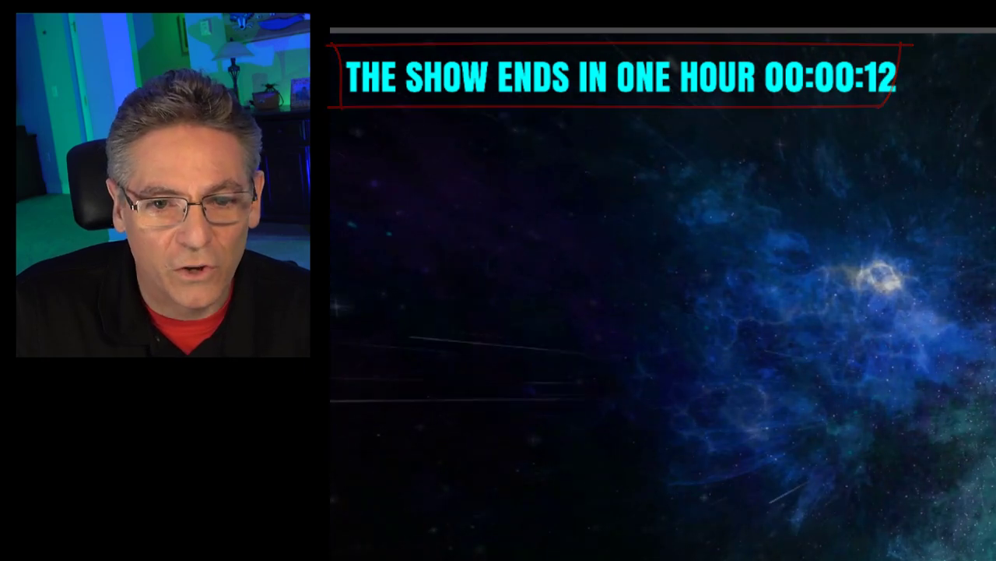
pyautogui.click(347, 419)
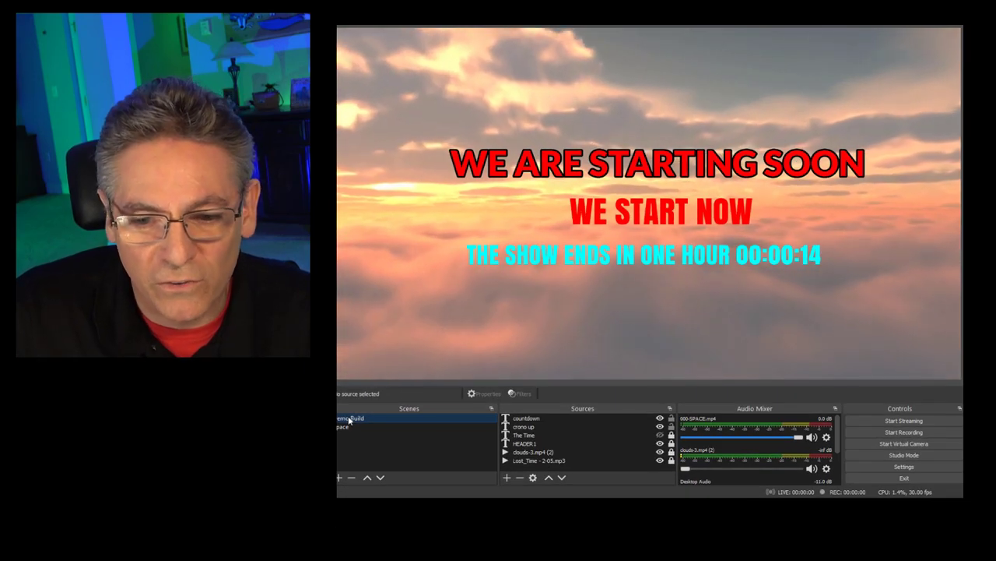
pyautogui.click(346, 434)
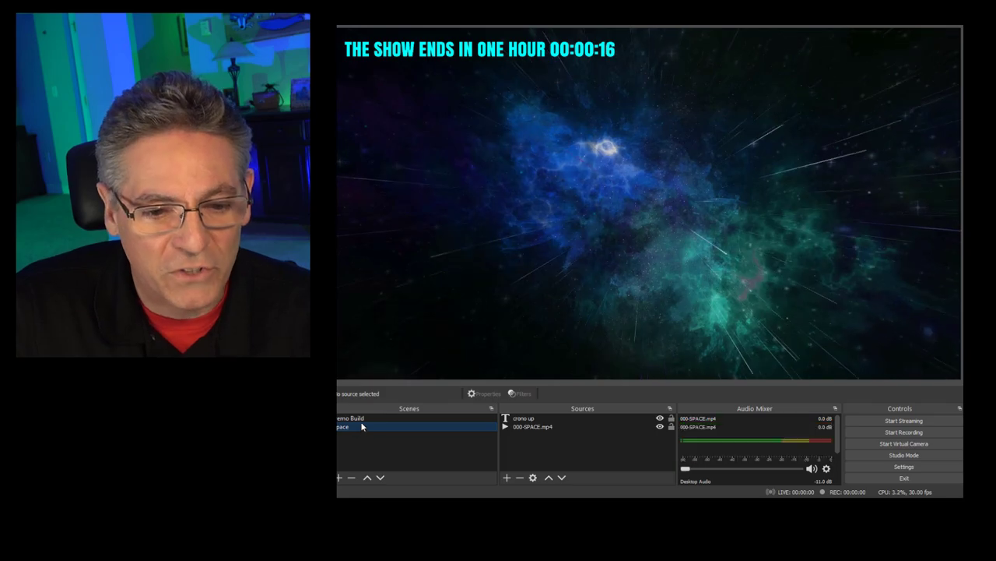
pyautogui.click(358, 419)
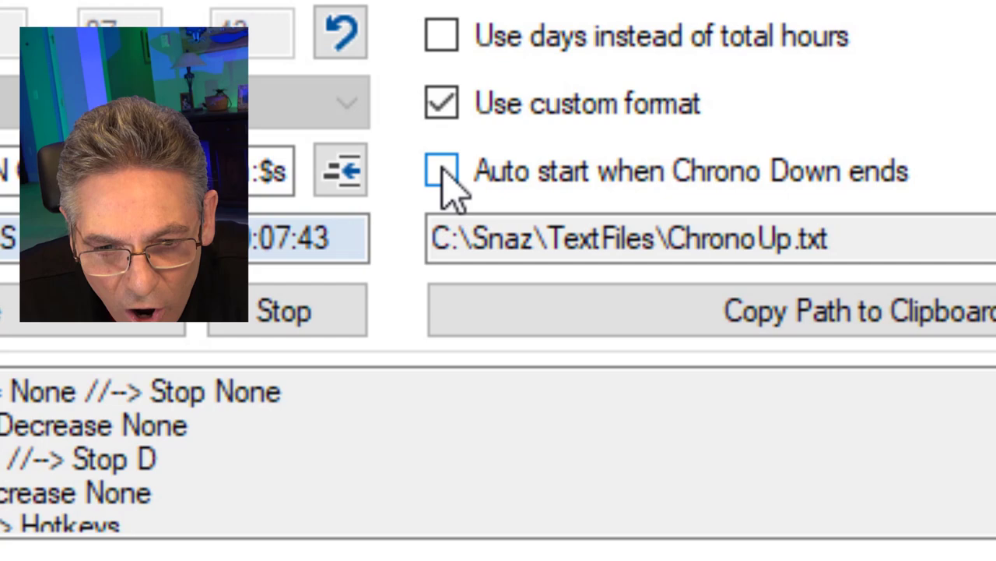
# - In Snaz, make Chrono Up start automatically when Chrono Down ends, and copy the path of its ChronoUp.txt file
pyautogui.click(651, 157)
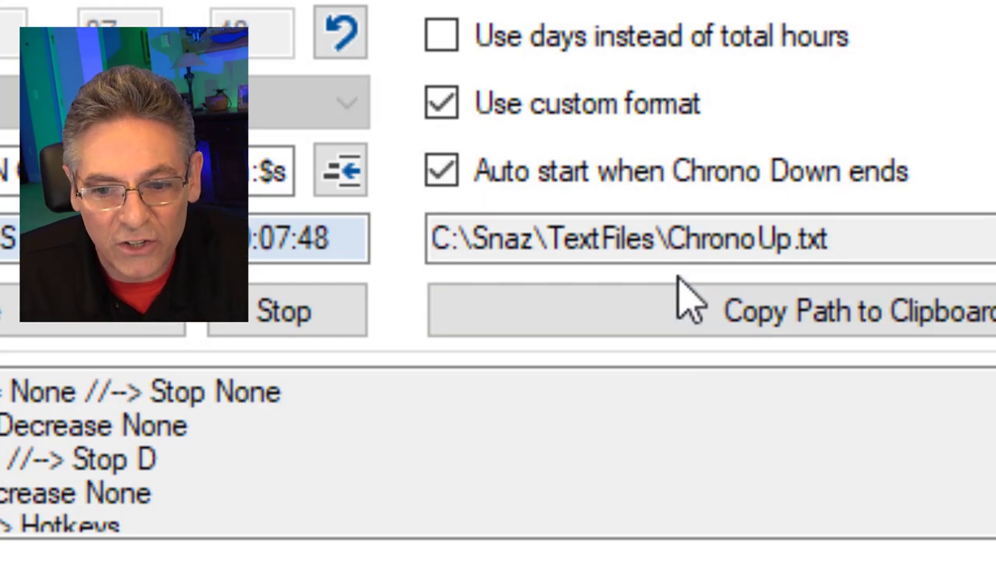
pyautogui.click(679, 302)
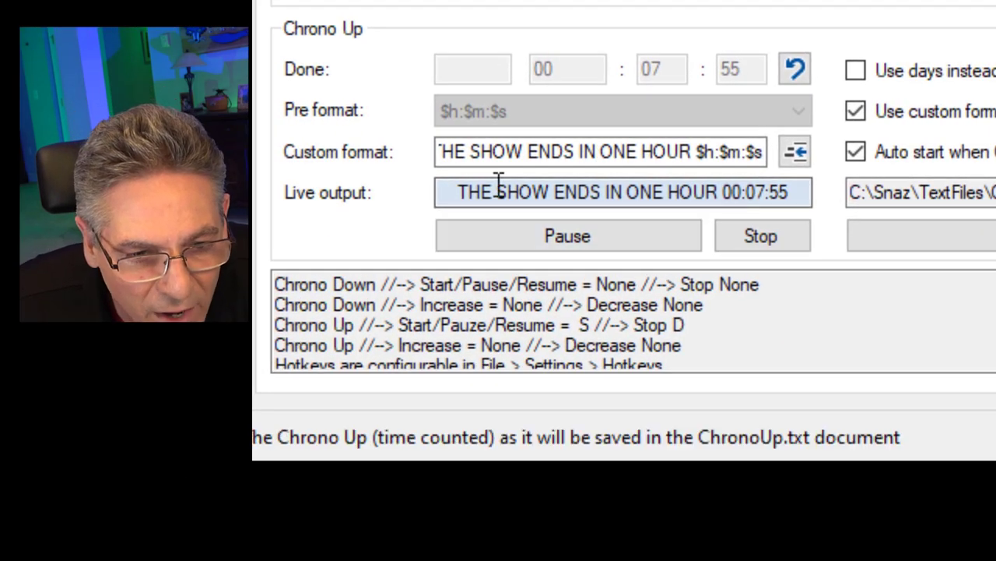
# - Highlight the label in Chrono Up's custom format, and stop and reset the Chrono Up timer
pyautogui.doubleClick(444, 149)
pyautogui.moveTo(484, 145); pyautogui.dragTo(643, 152)
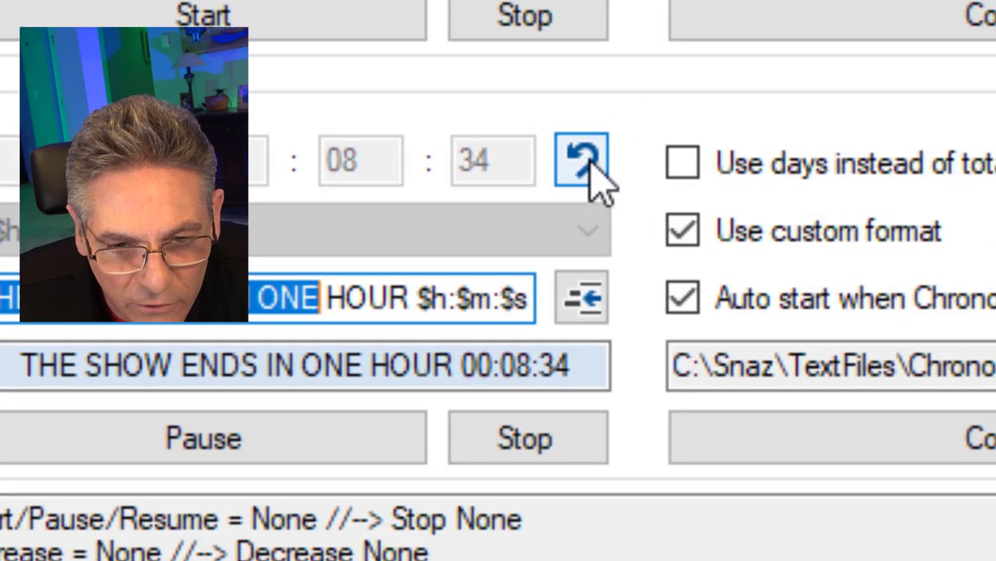
pyautogui.click(592, 163)
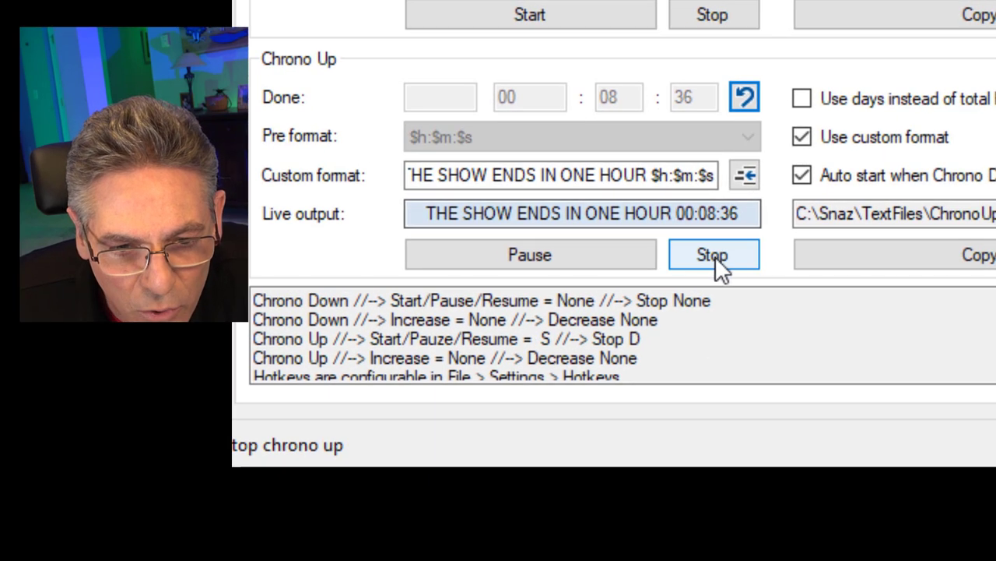
pyautogui.click(715, 256)
pyautogui.click(746, 98)
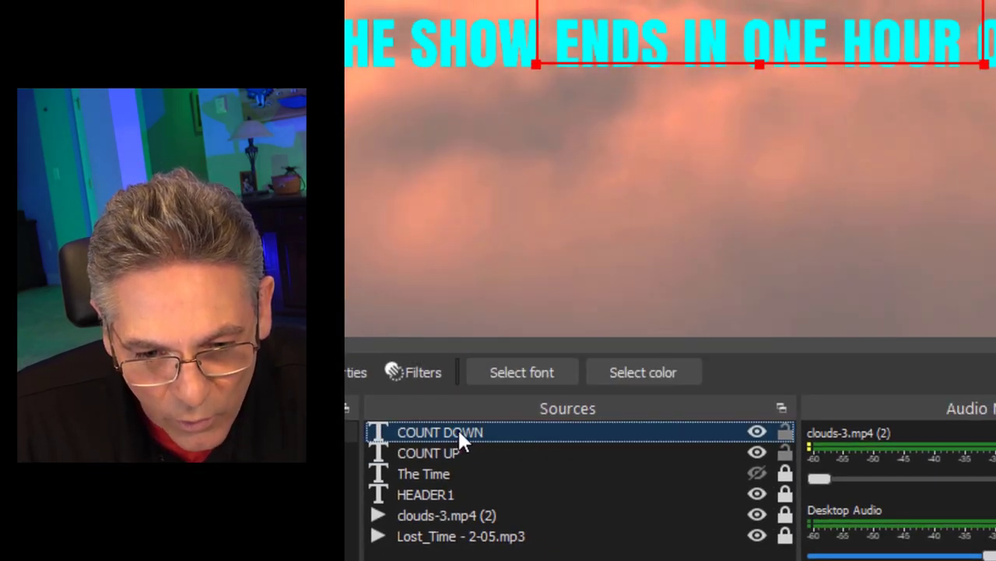
# - Switch to OBS Studio and open the properties of the COUNT DOWN text source to look over its settings
pyautogui.rightClick(460, 432)
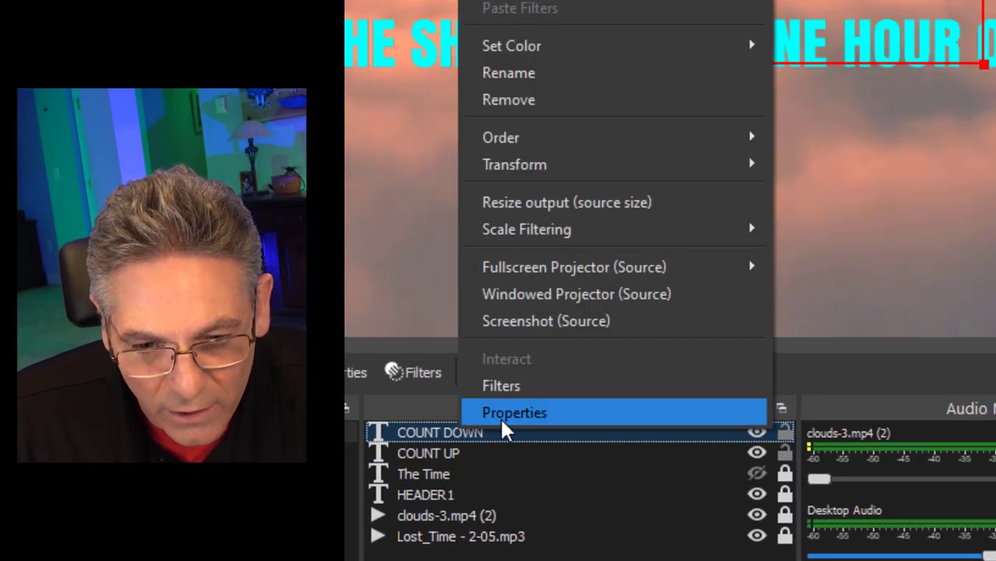
pyautogui.click(503, 413)
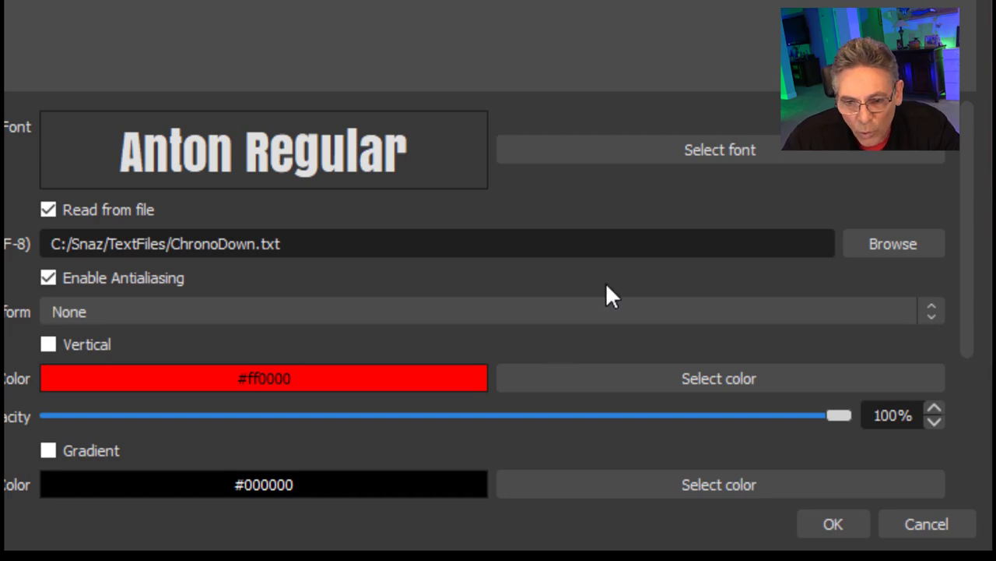
pyautogui.scroll(-2, 562, 204)
pyautogui.scroll(2, 311, 265)
# - Turn off reading from file for the COUNT DOWN source, review its placeholder text and formatting options, and turn file reading back on
pyautogui.click(48, 210)
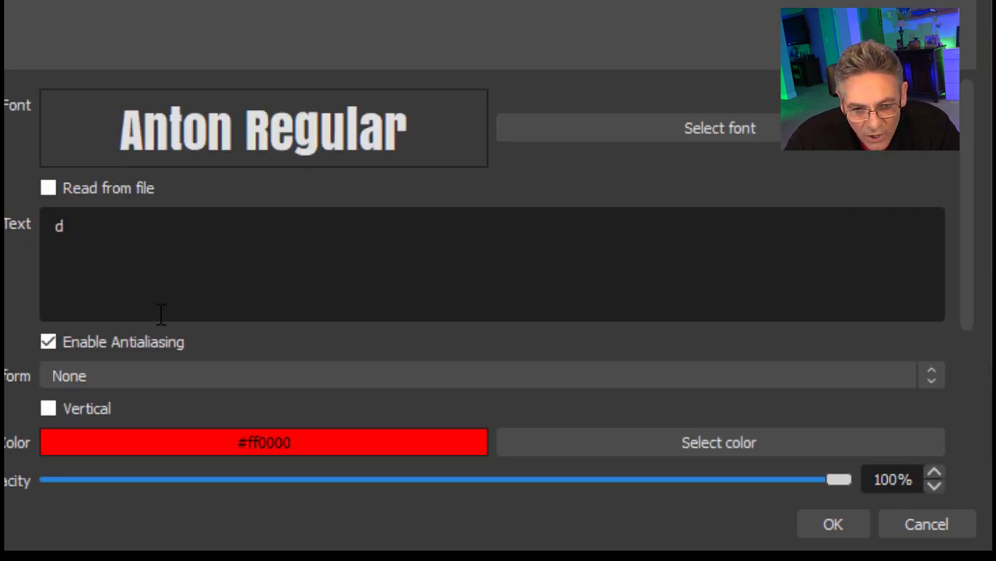
pyautogui.hotkey('ctrl', 'a')
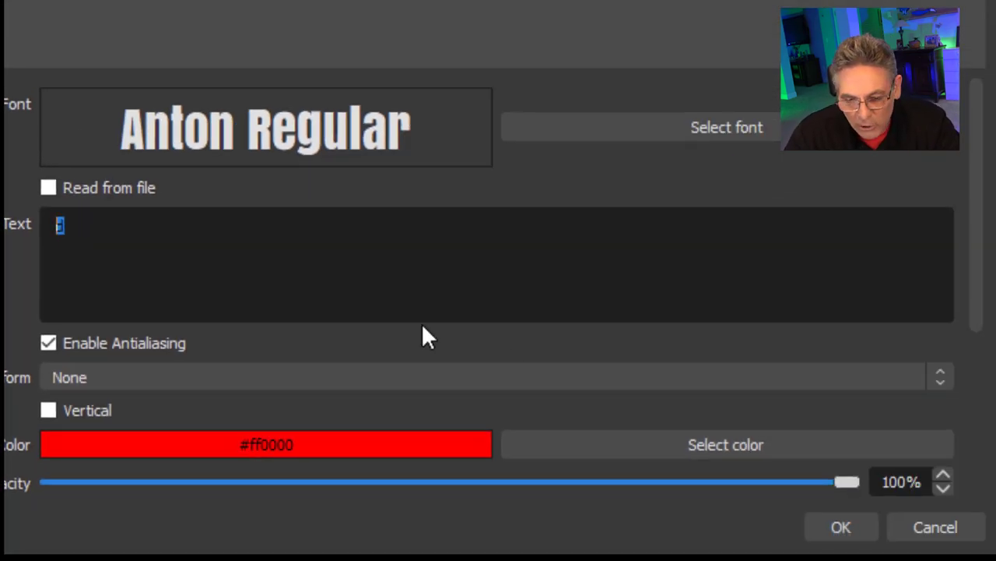
pyautogui.scroll(-3, 432, 325)
pyautogui.scroll(-1, 436, 315)
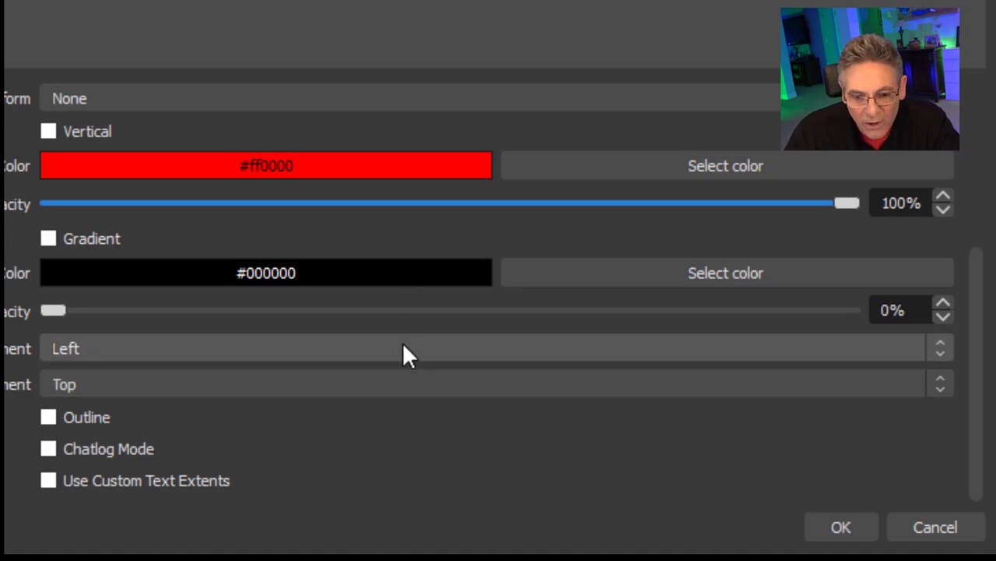
pyautogui.scroll(2, 401, 343)
pyautogui.scroll(2, 420, 327)
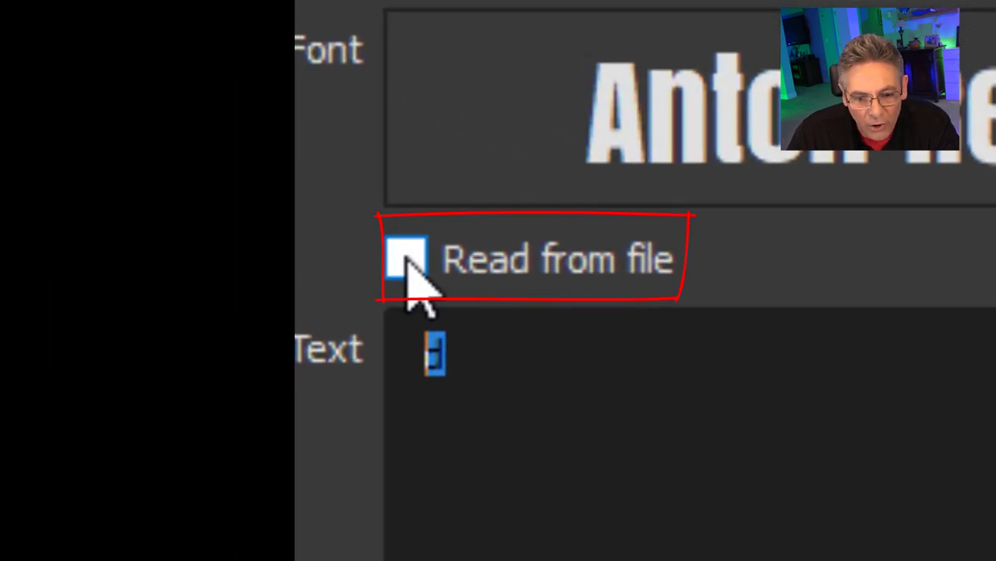
pyautogui.click(406, 258)
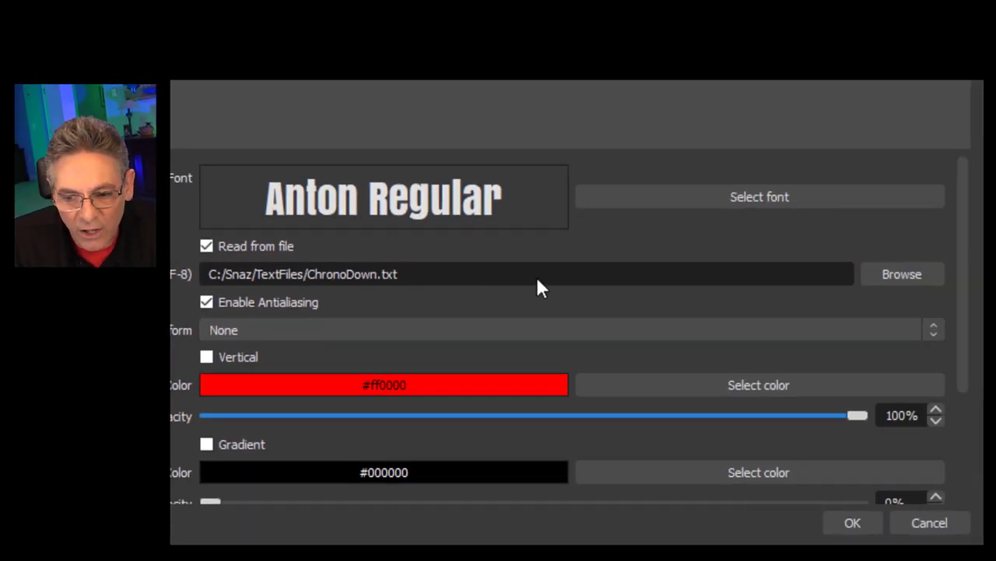
# - Check the file path C:/Snaz/TextFiles/ChronoDown.txt that the COUNT DOWN source reads from
pyautogui.moveTo(396, 275); pyautogui.dragTo(278, 276)
pyautogui.click(210, 281)
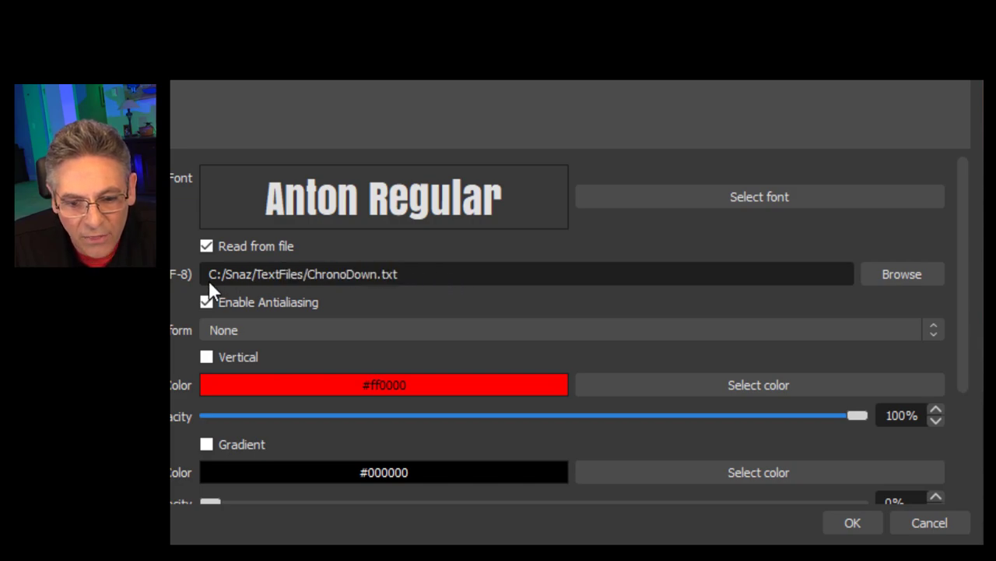